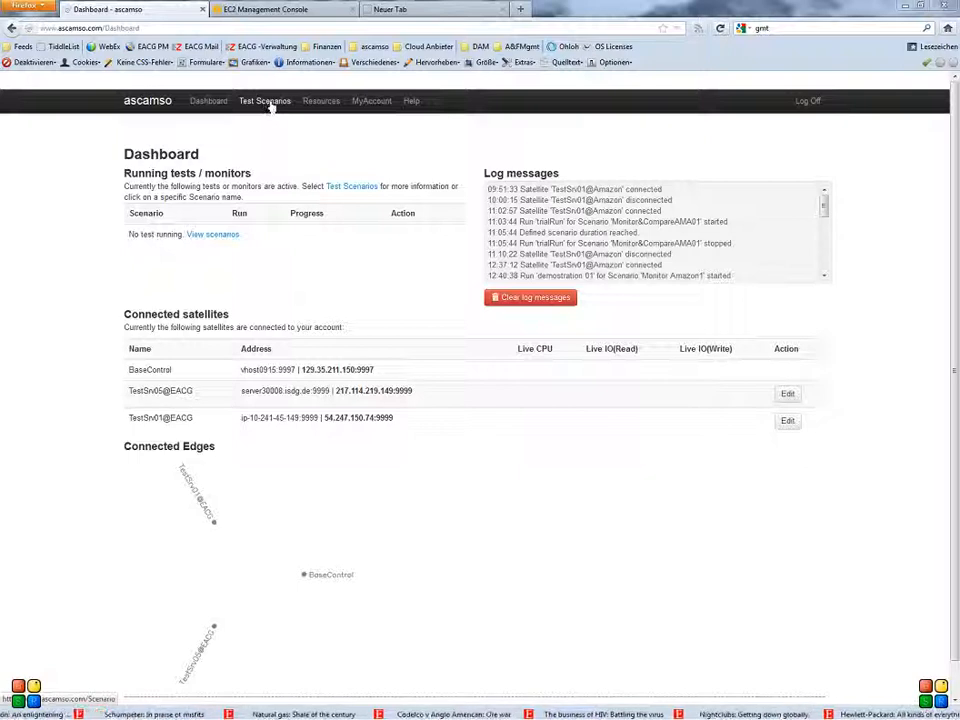
- Create a new test scenario named "Education Trial01"
{"action": "left_click", "coordinate": [268, 108]}
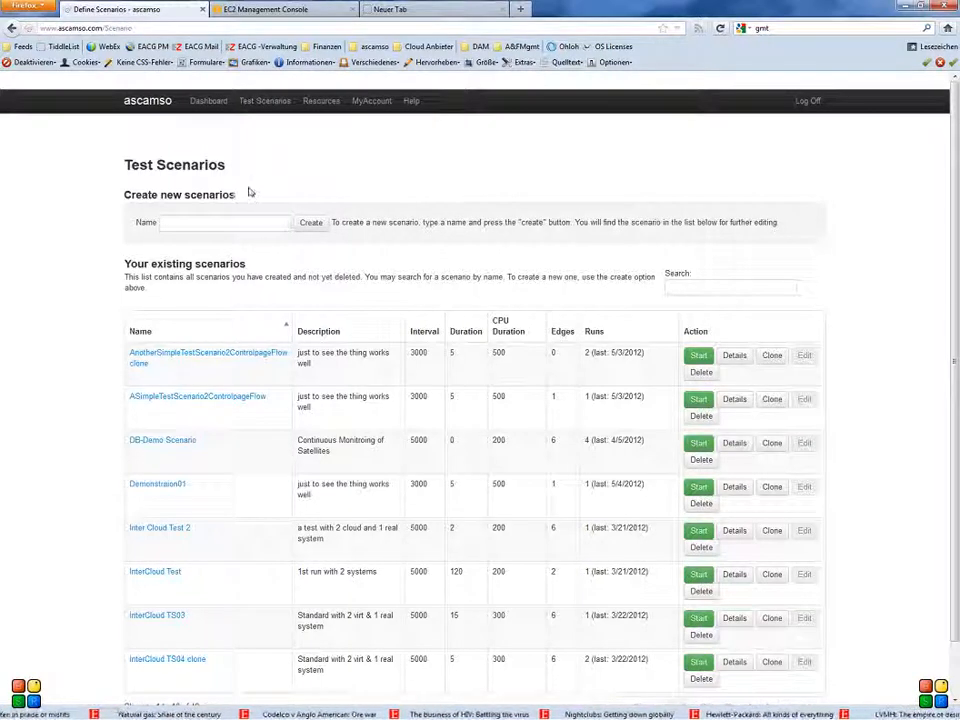
{"action": "left_click", "coordinate": [222, 223]}
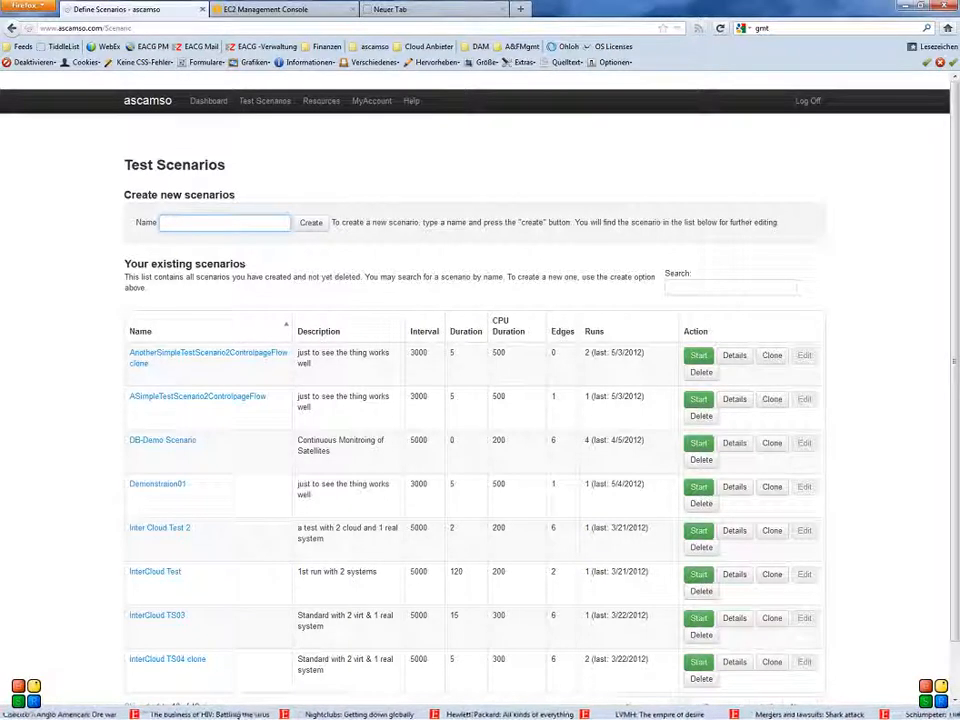
{"action": "type", "text": "Education"}
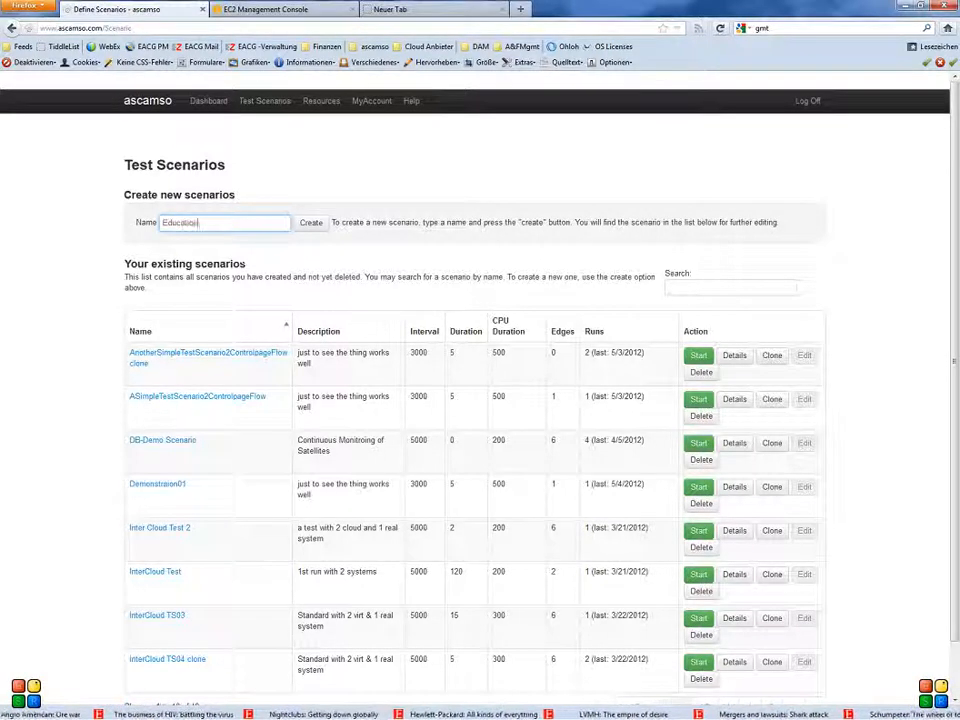
{"action": "type", "text": " Tra"}
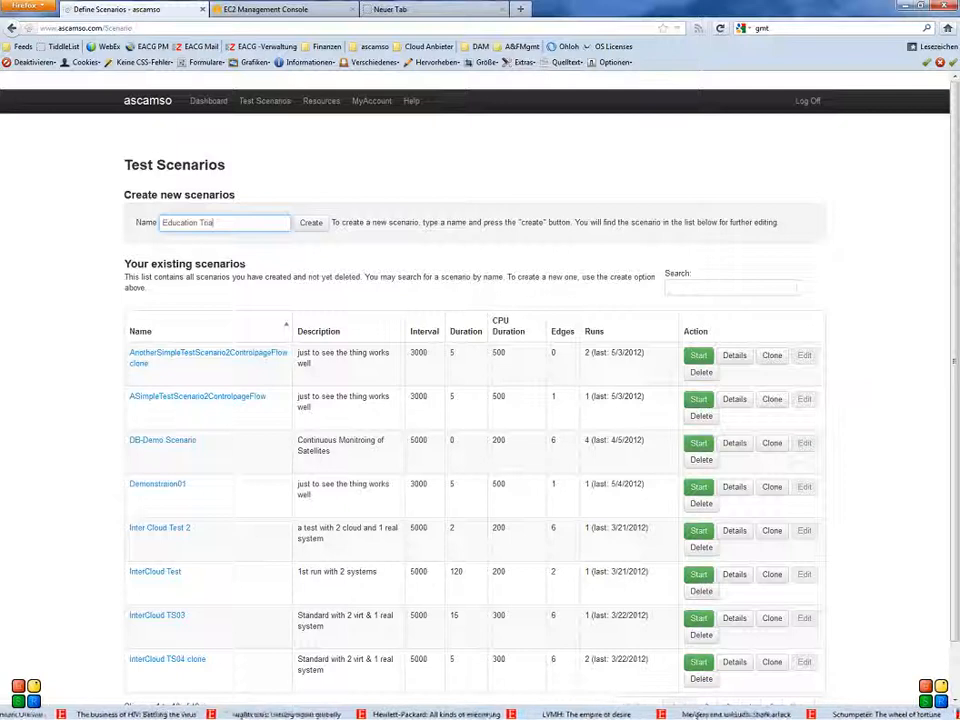
{"action": "type", "text": "al"}
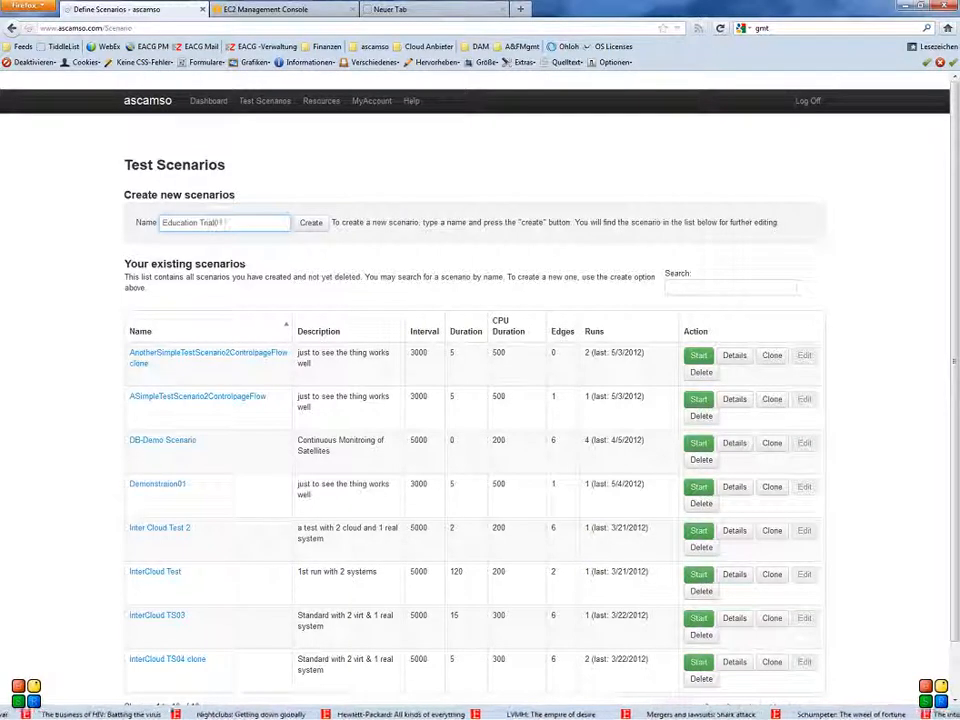
{"action": "left_click", "coordinate": [310, 223]}
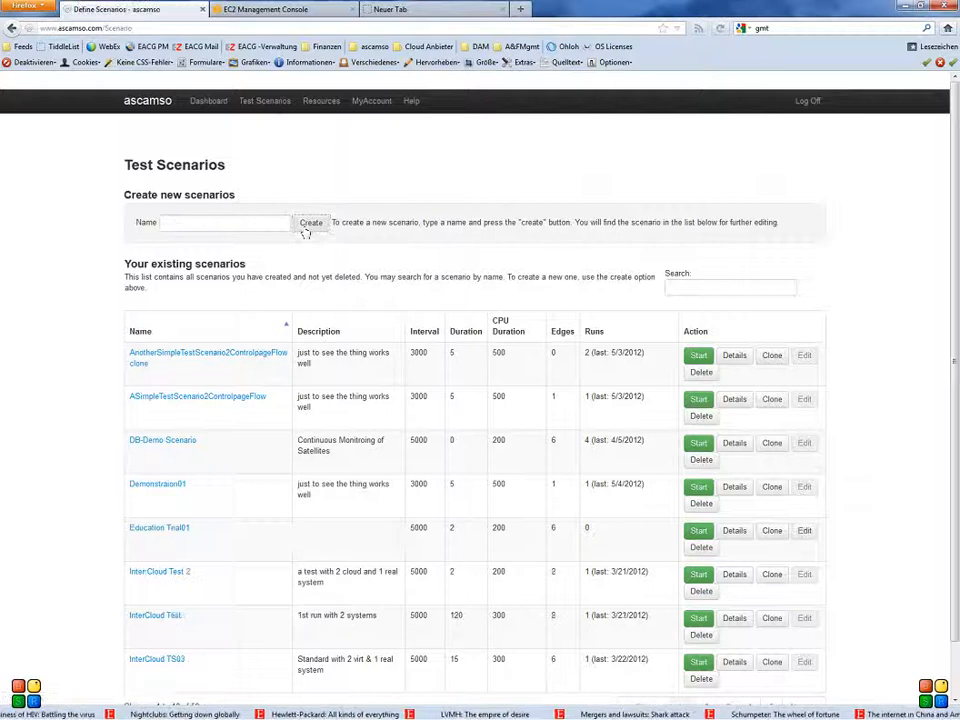
- Search the existing scenarios for "Educ" and open the Education Trial01 scenario for editing
{"action": "left_click", "coordinate": [668, 287]}
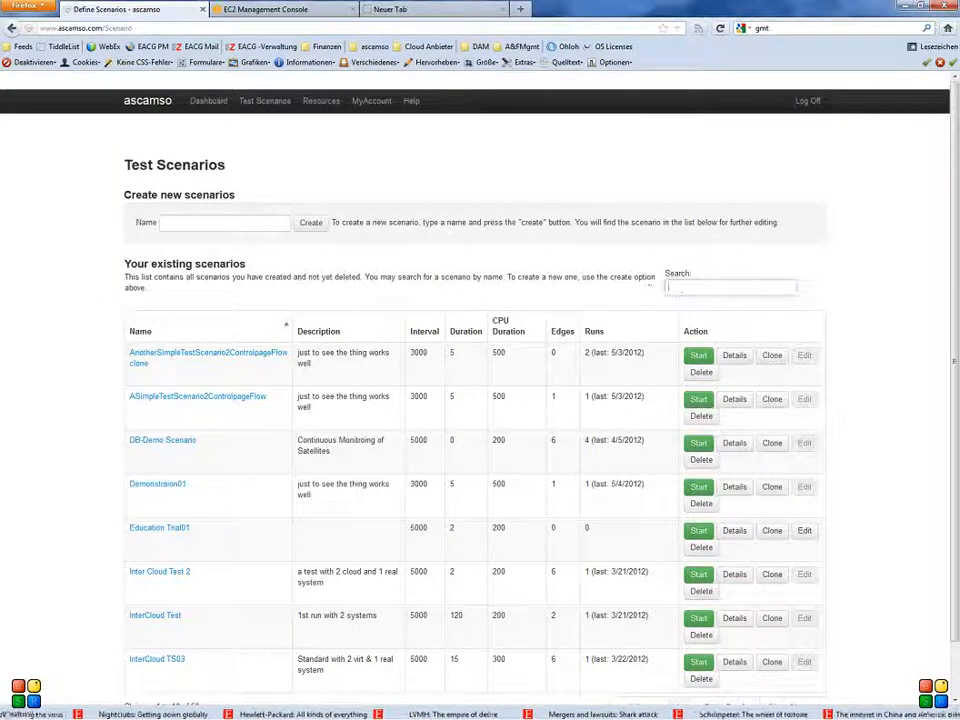
{"action": "type", "text": "Educ"}
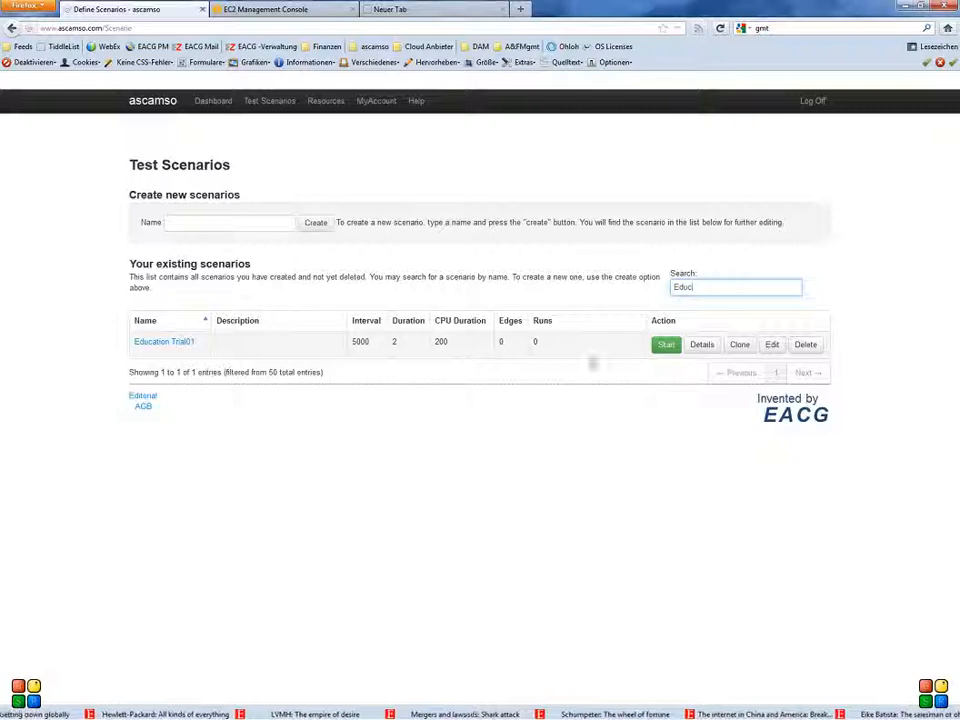
{"action": "left_click", "coordinate": [776, 346]}
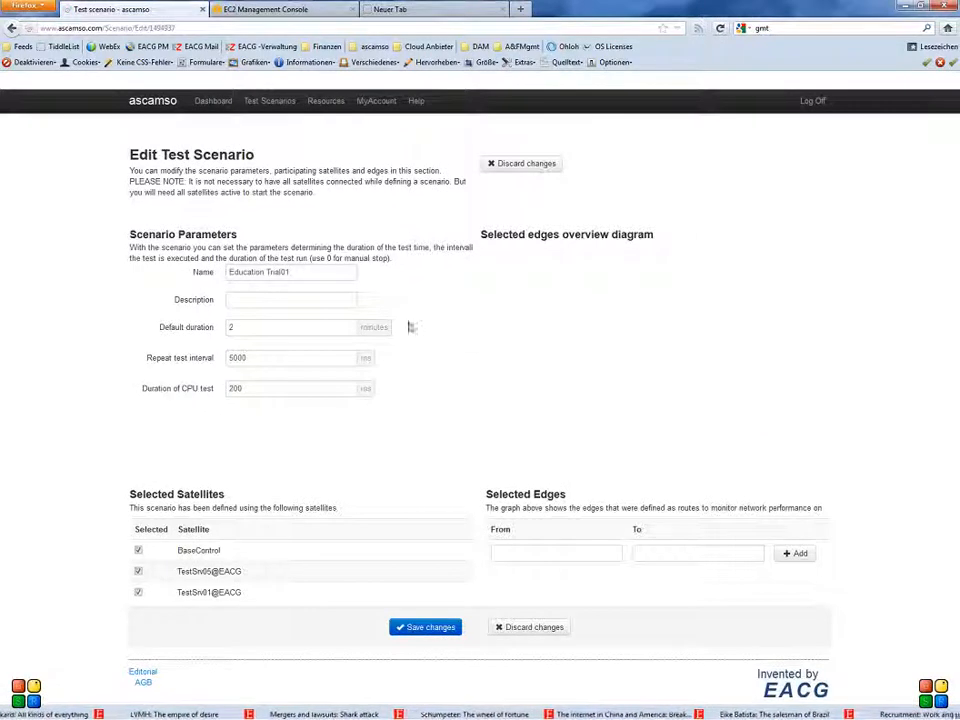
- Enter "demonstration scenario for training purposes" as the scenario's description
{"action": "left_click", "coordinate": [290, 300]}
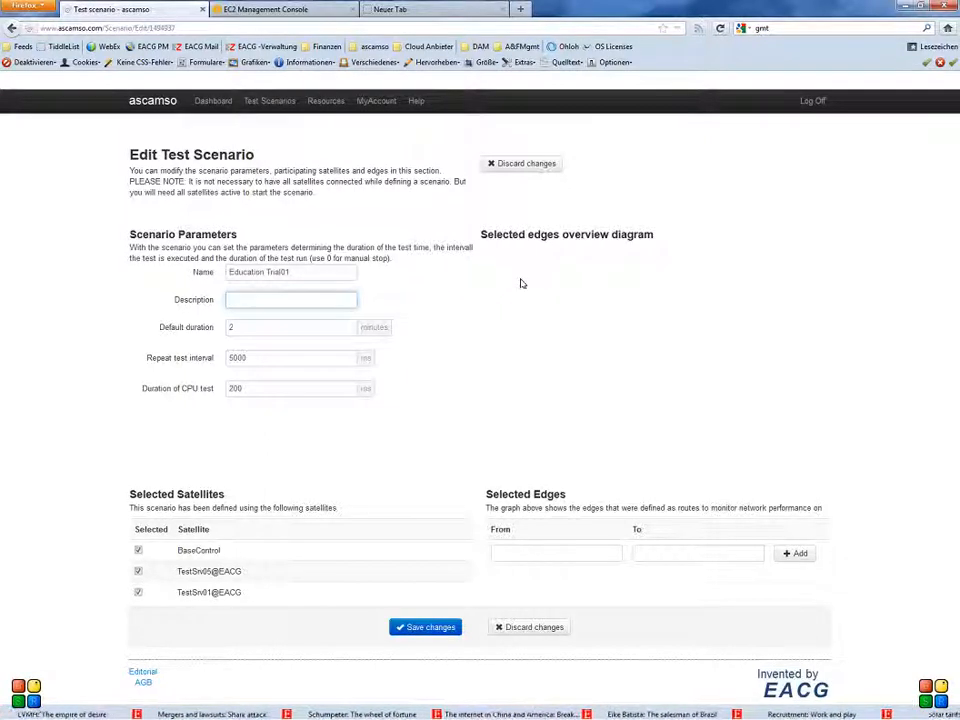
{"action": "type", "text": "demonstration sc"}
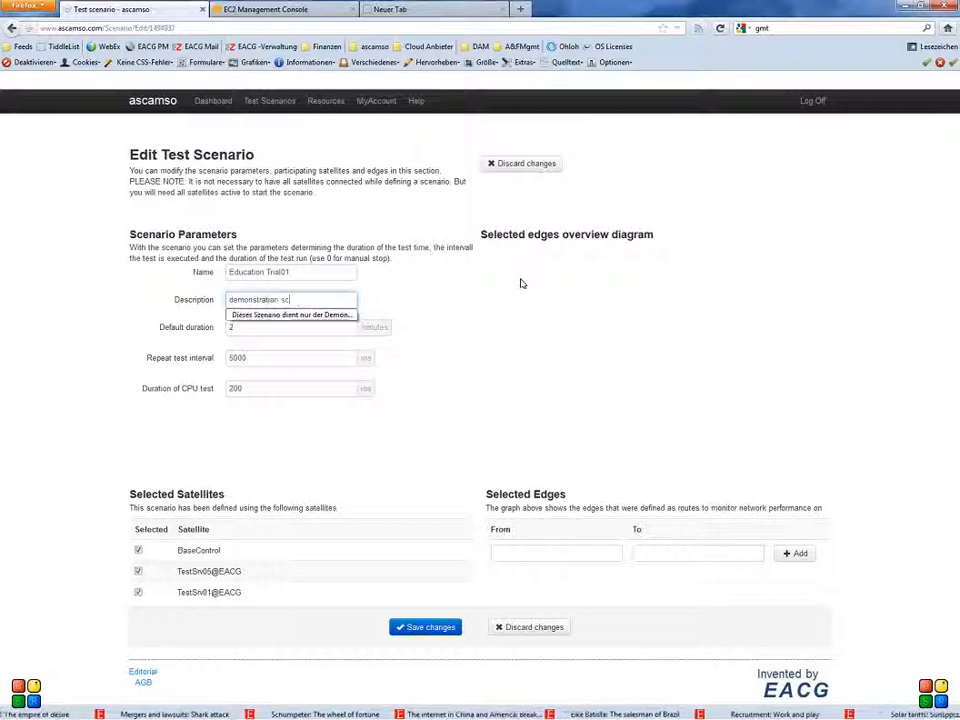
{"action": "type", "text": "enario"}
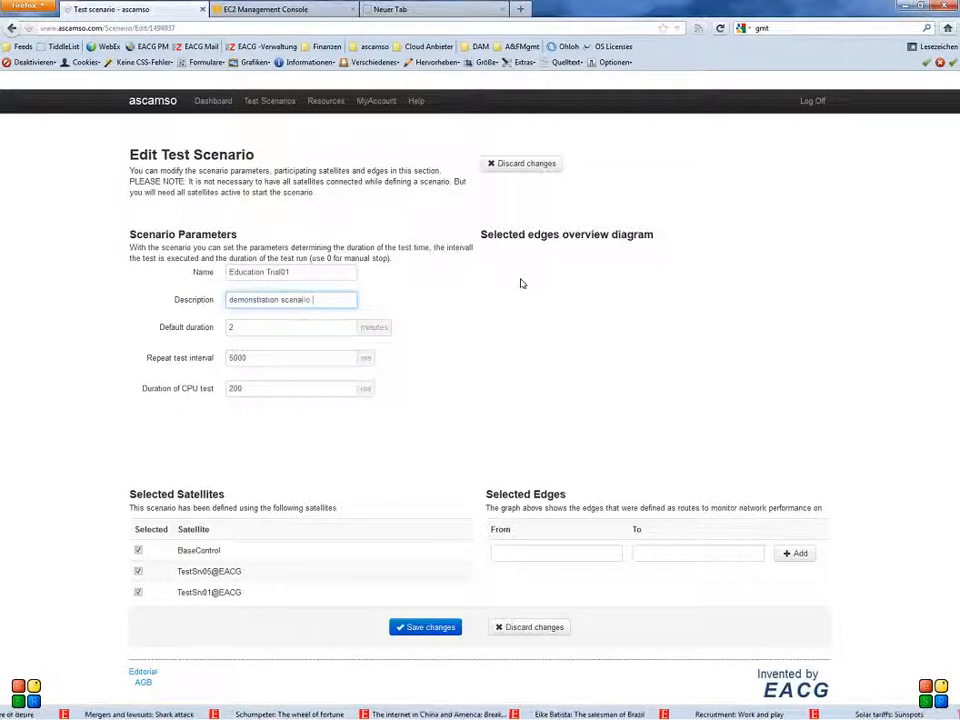
{"action": "type", "text": " for training "}
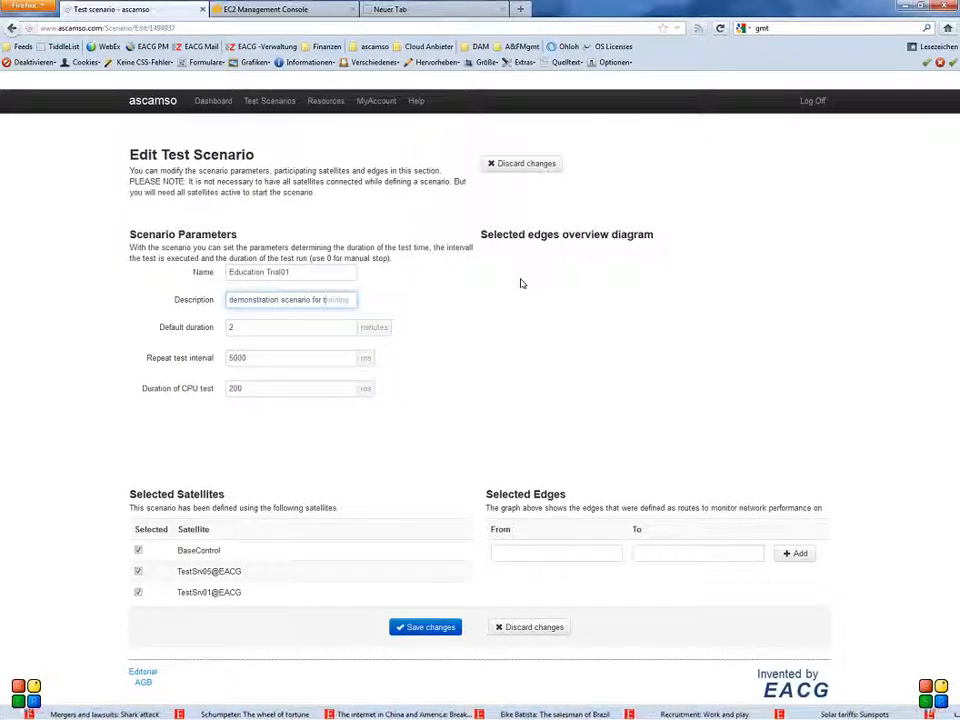
{"action": "type", "text": "pu"}
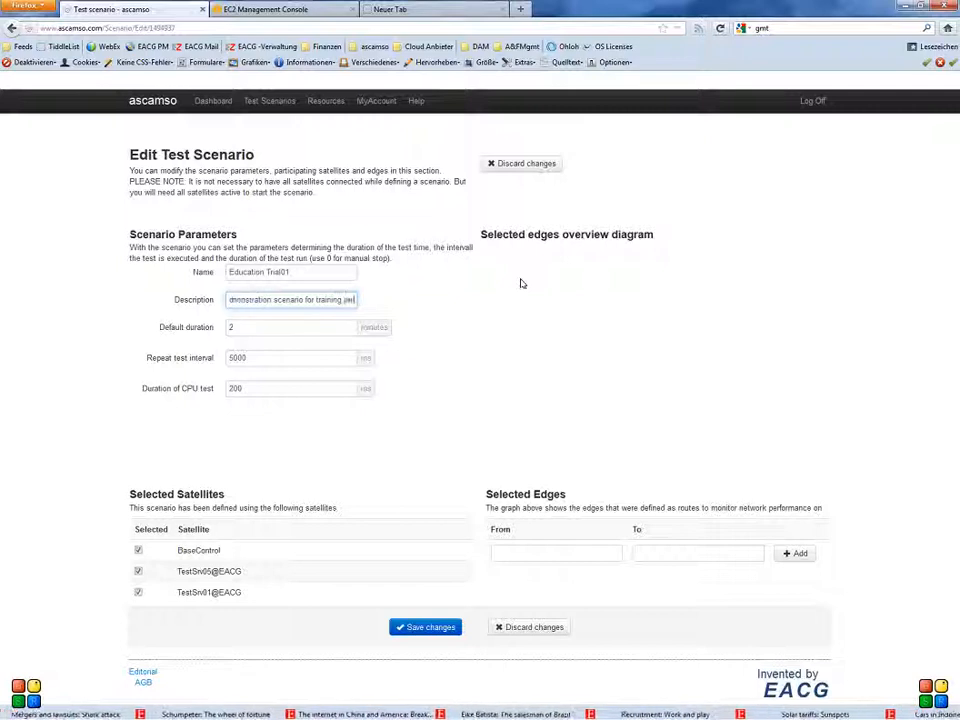
{"action": "type", "text": "rposes"}
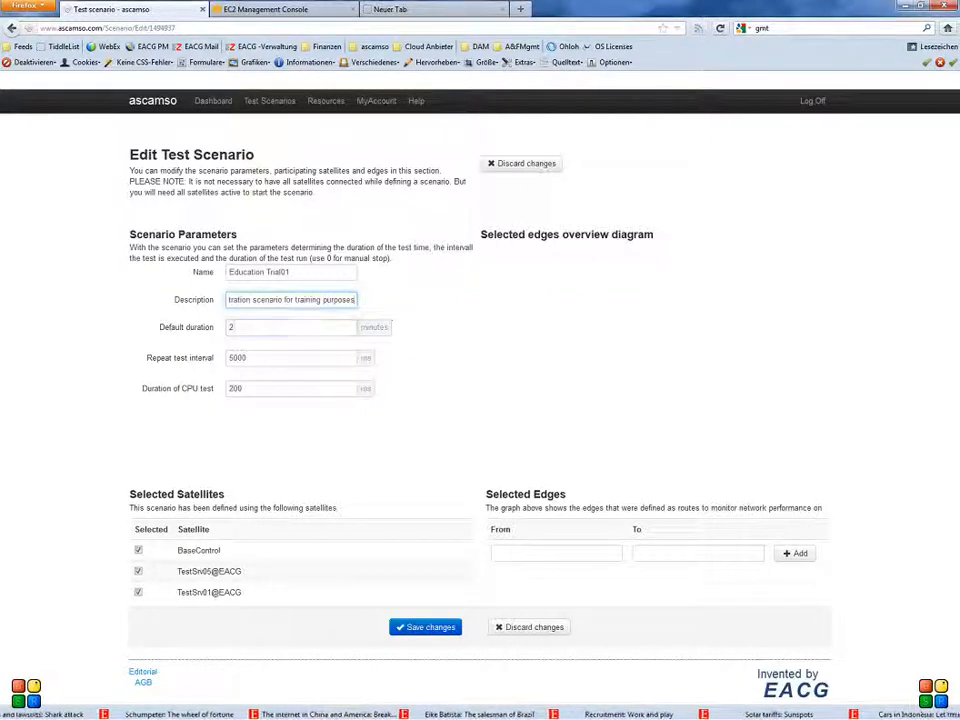
- Set the scenario's default duration to 0 minutes
{"action": "left_click", "coordinate": [296, 331]}
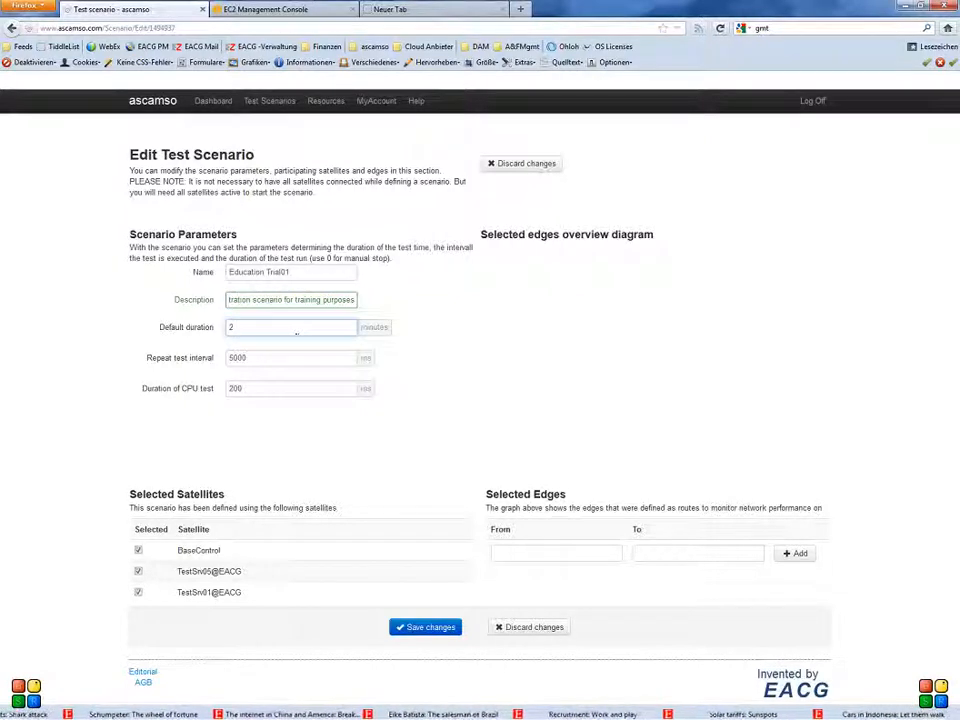
{"action": "key", "text": "BackSpace"}
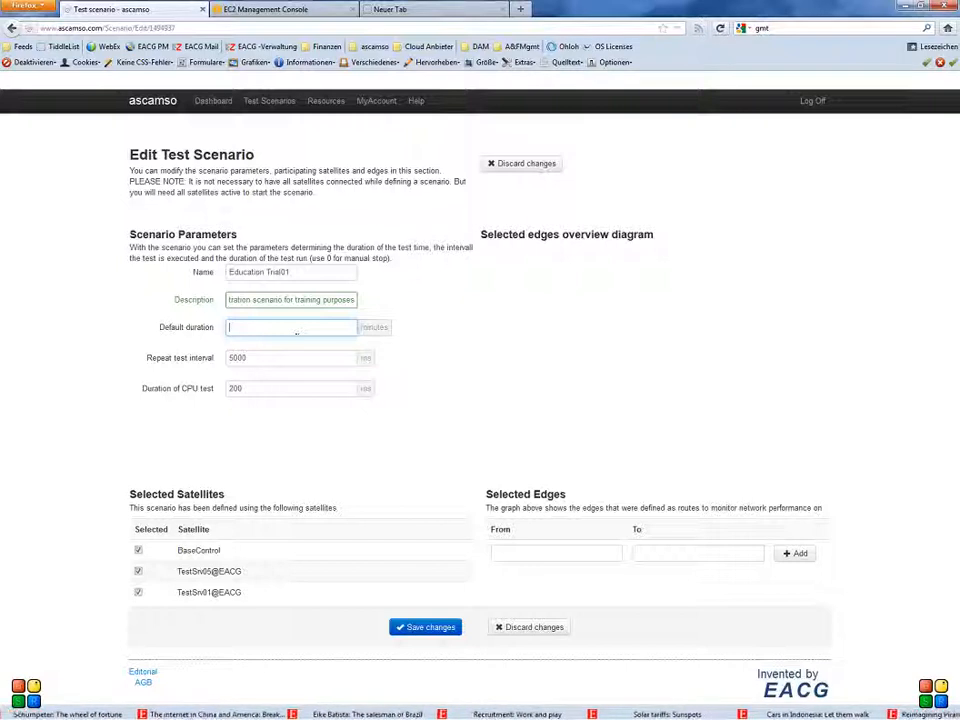
{"action": "type", "text": "0"}
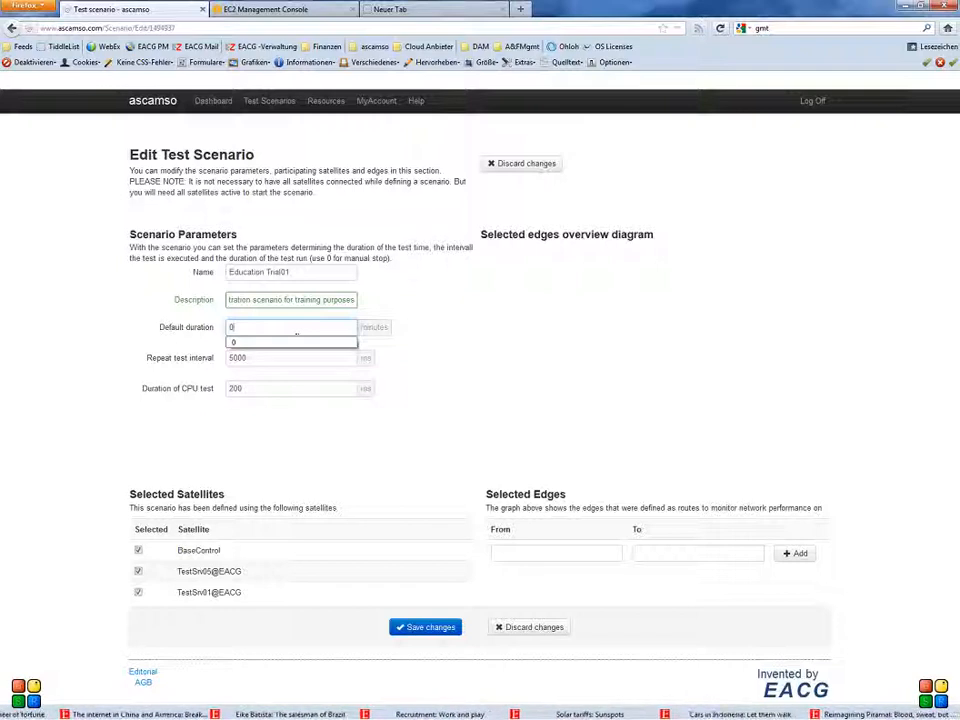
{"action": "key", "text": "Tab"}
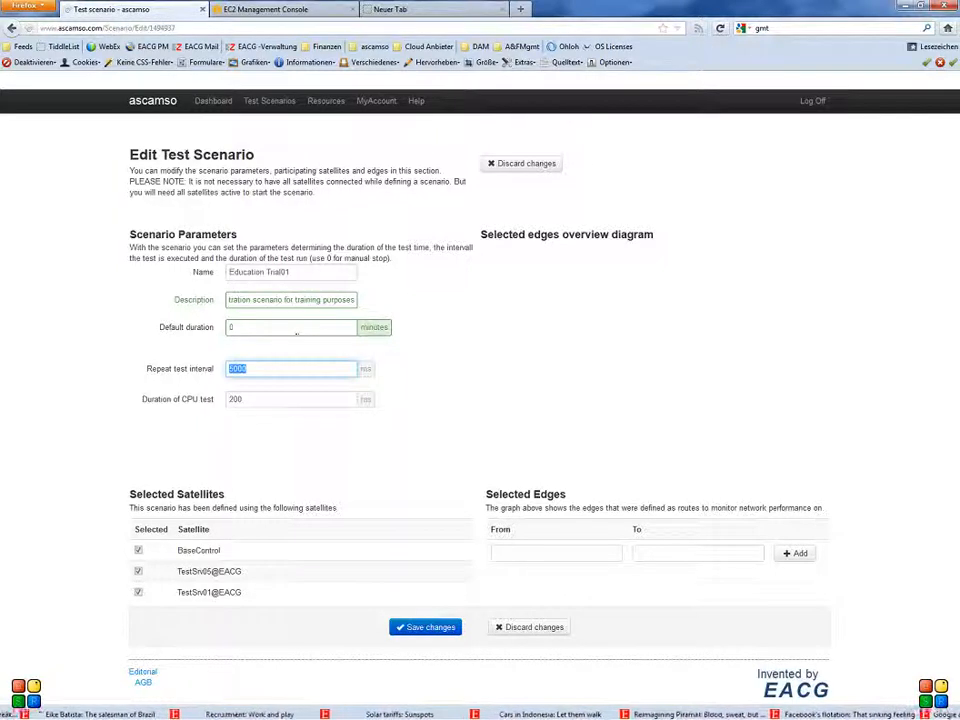
- Set the repeat test interval to 1000 ms and the duration of the CPU test to 50 ms
{"action": "key", "text": "Tab"}
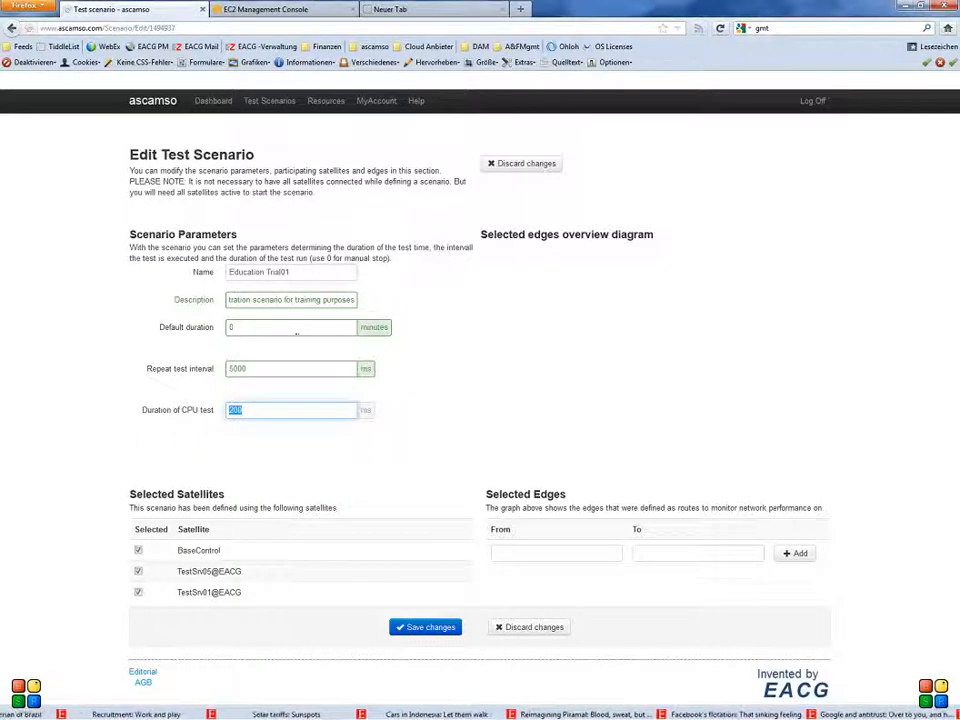
{"action": "key", "text": "shift+Tab"}
{"action": "key", "text": "BackSpace"}
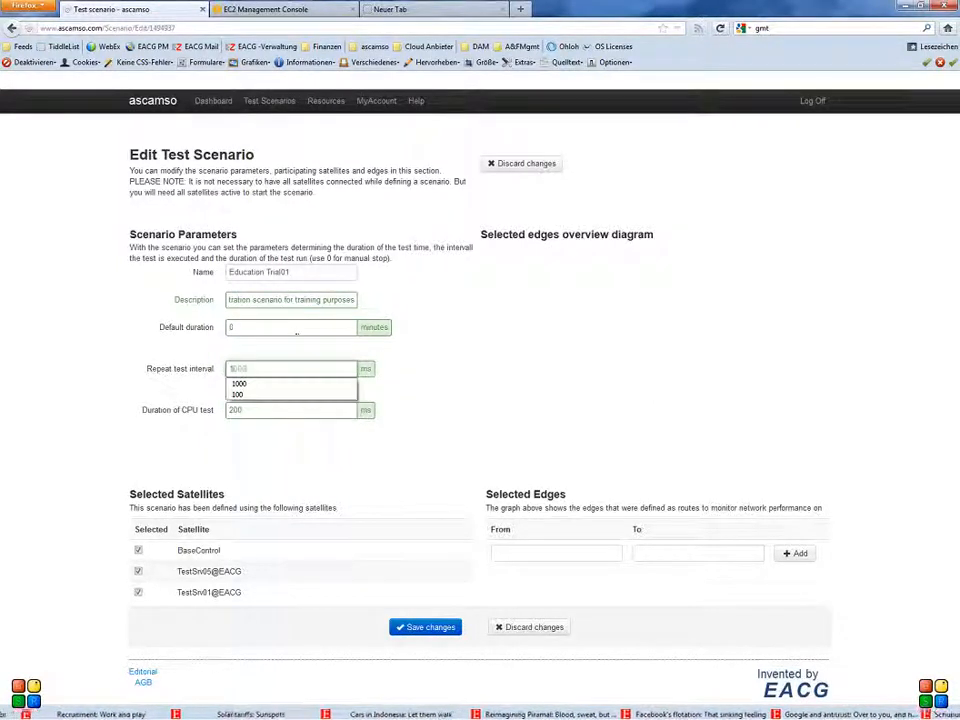
{"action": "type", "text": "1000"}
{"action": "key", "text": "Tab"}
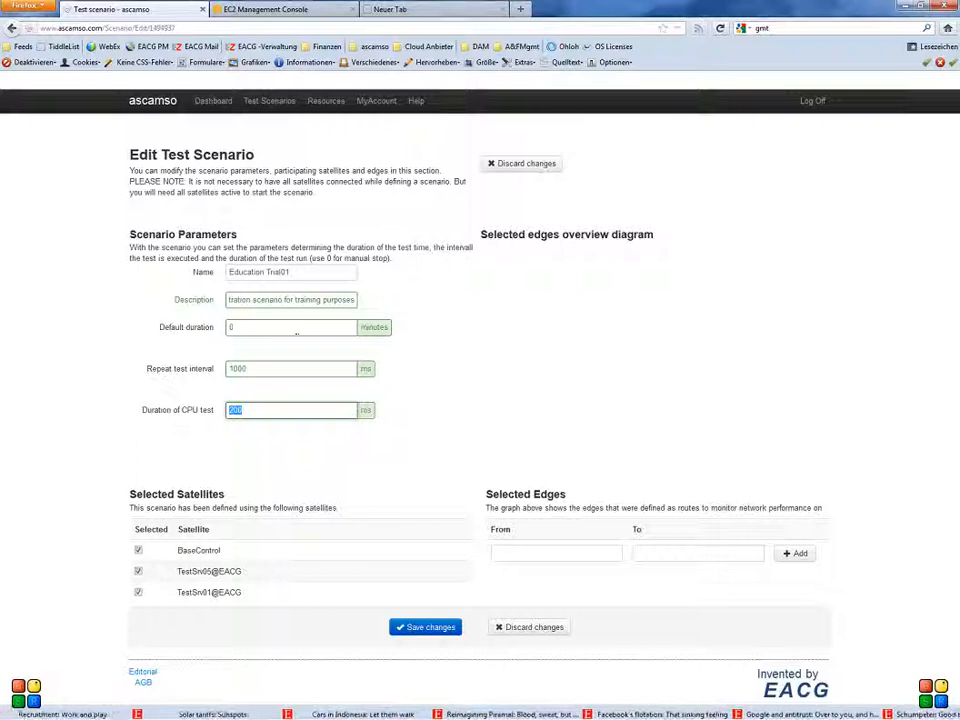
{"action": "type", "text": "50"}
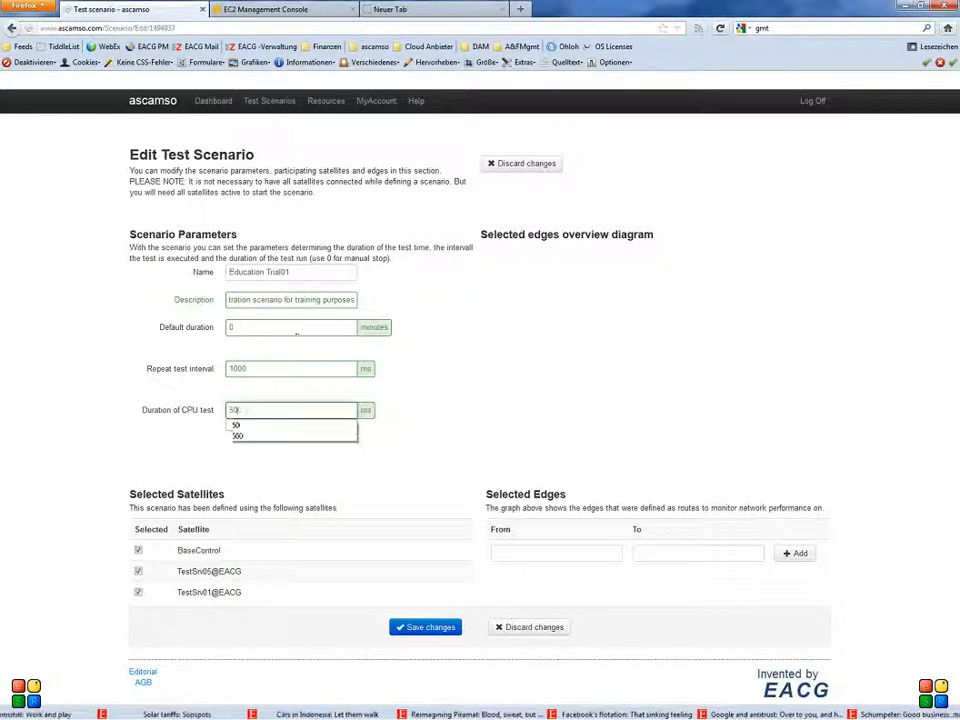
{"action": "key", "text": "Tab"}
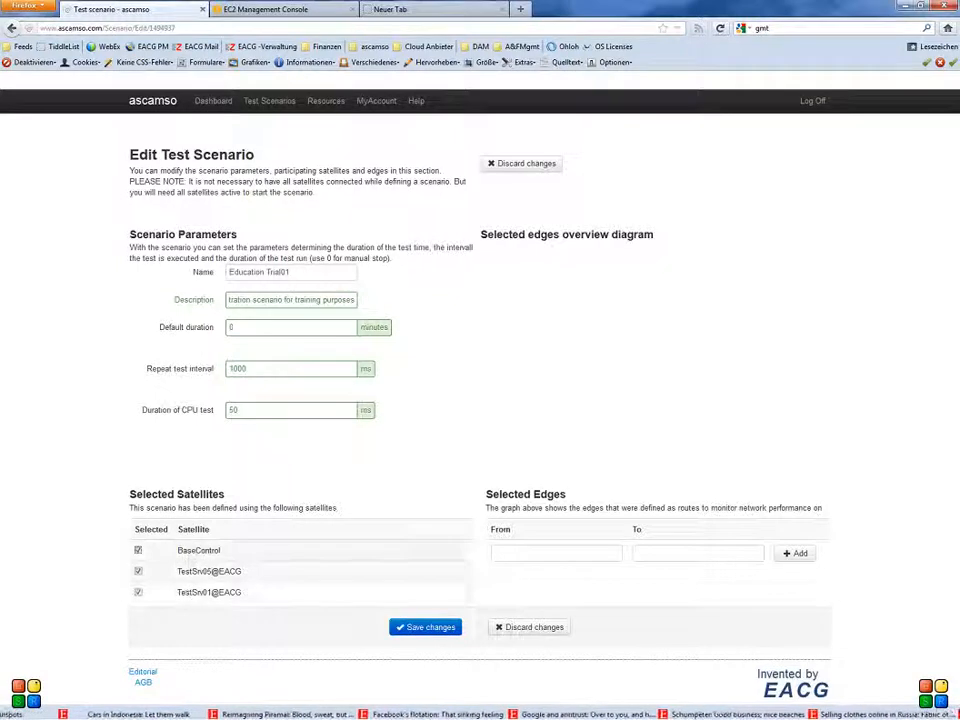
{"action": "left_click", "coordinate": [139, 592]}
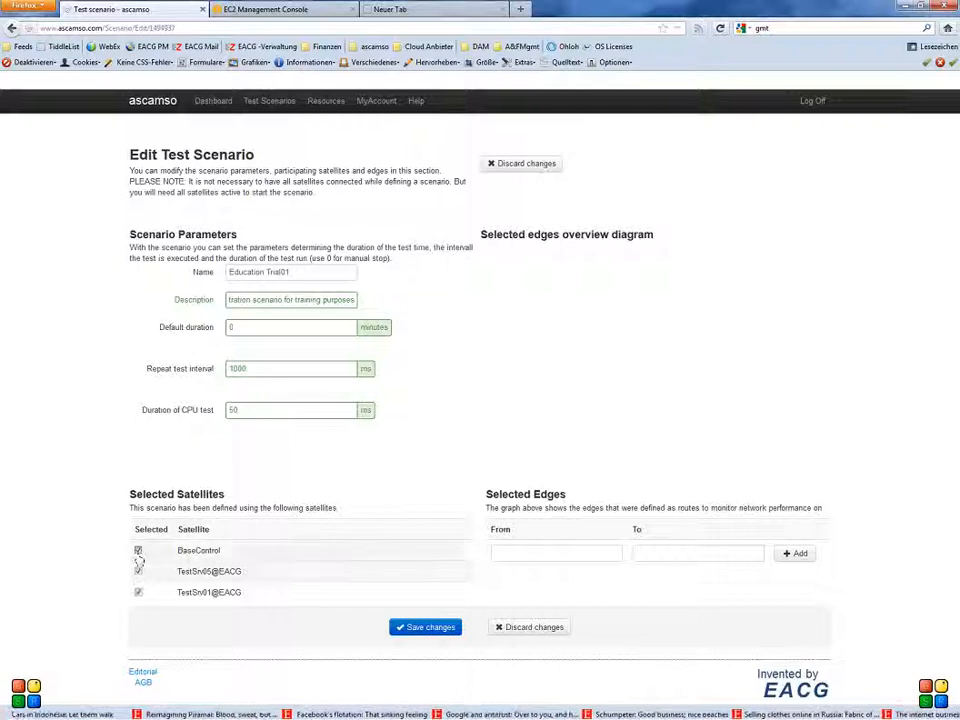
{"action": "left_click", "coordinate": [138, 551]}
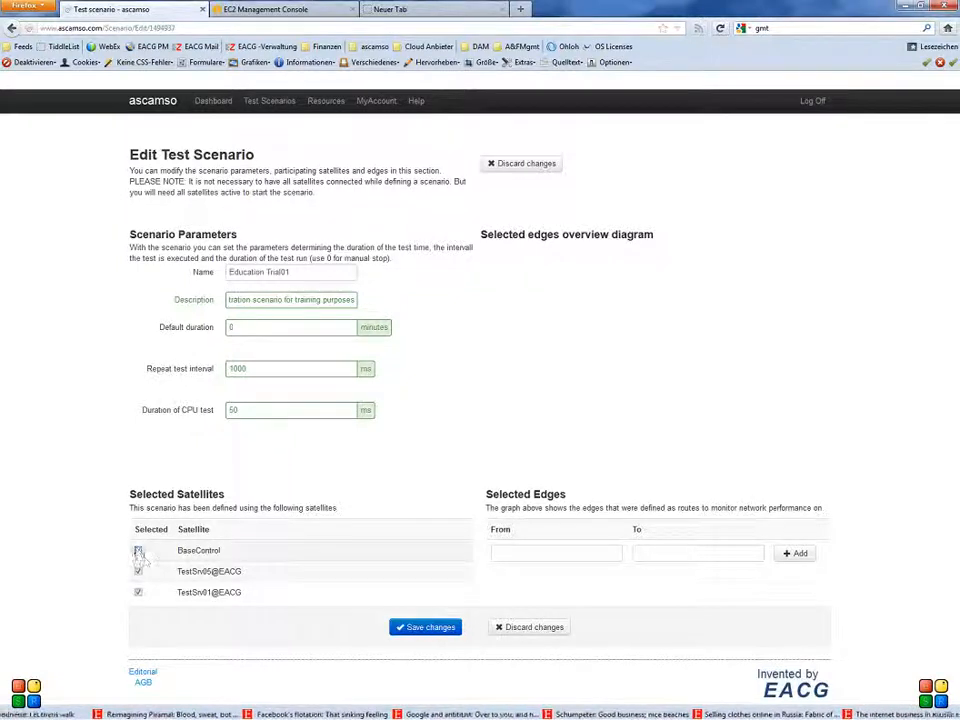
{"action": "left_click", "coordinate": [138, 551]}
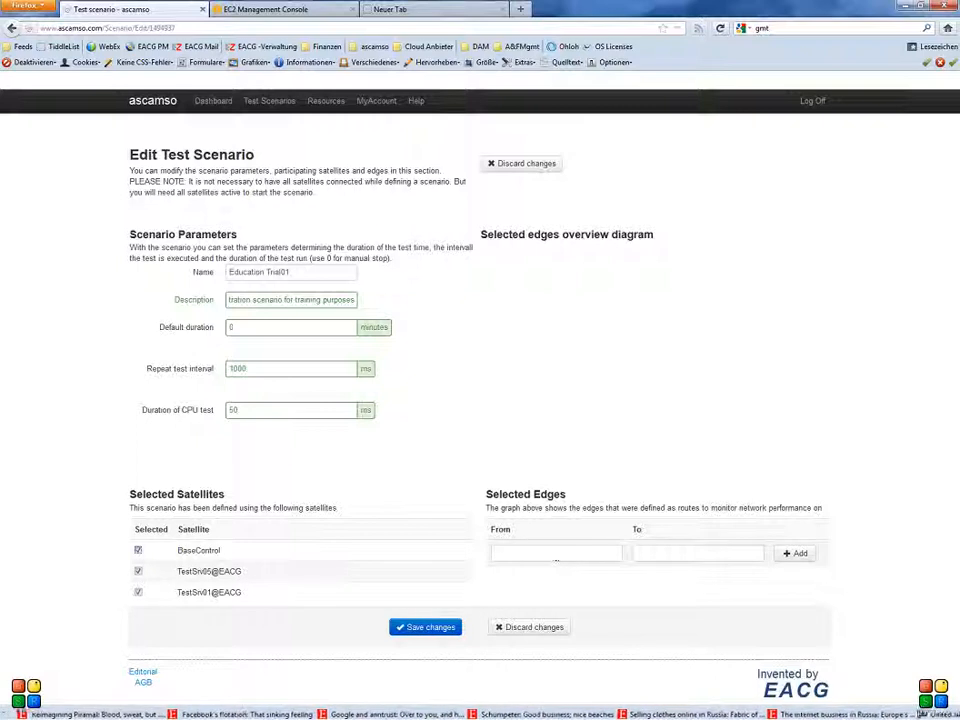
- Add an edge from TestSrv01@EACG to TestSrv05@EACG to the scenario's selected edges
{"action": "left_click", "coordinate": [552, 557]}
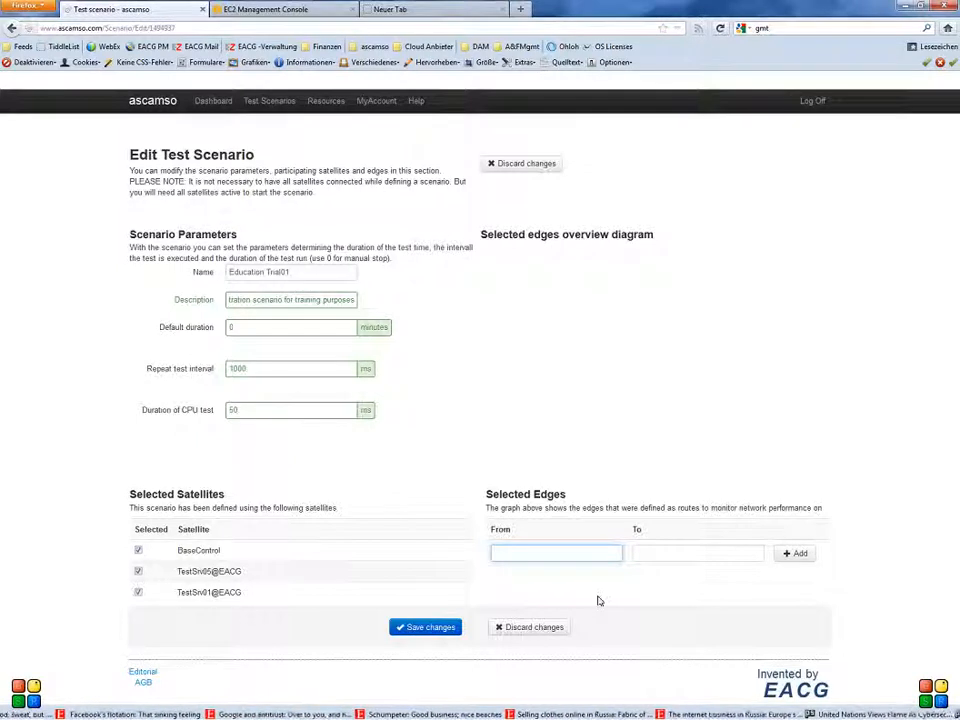
{"action": "type", "text": "Tes"}
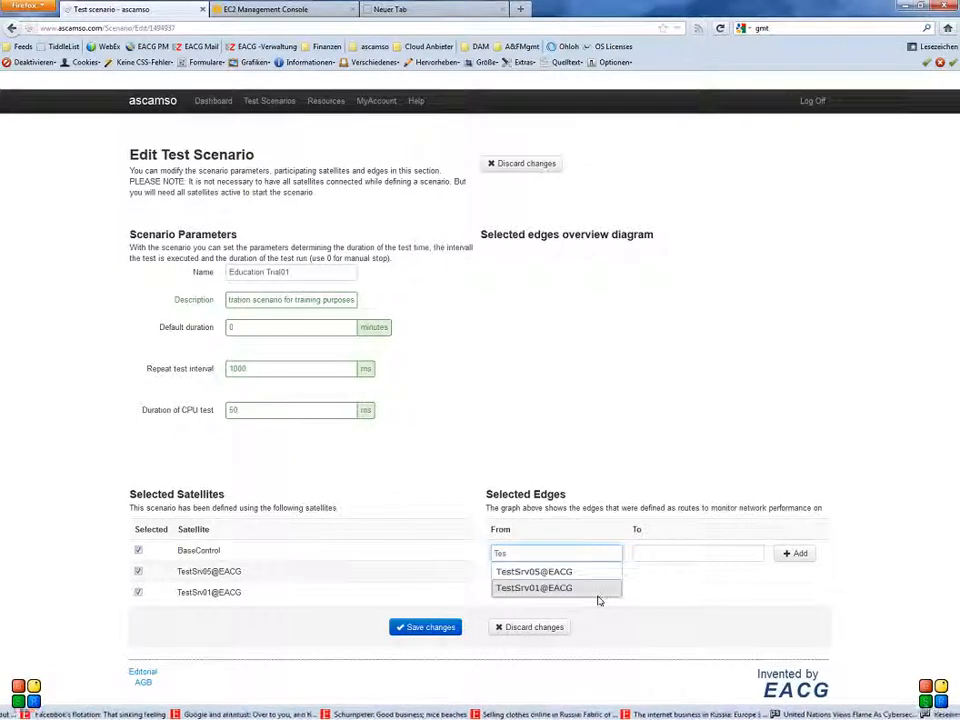
{"action": "left_click", "coordinate": [553, 587]}
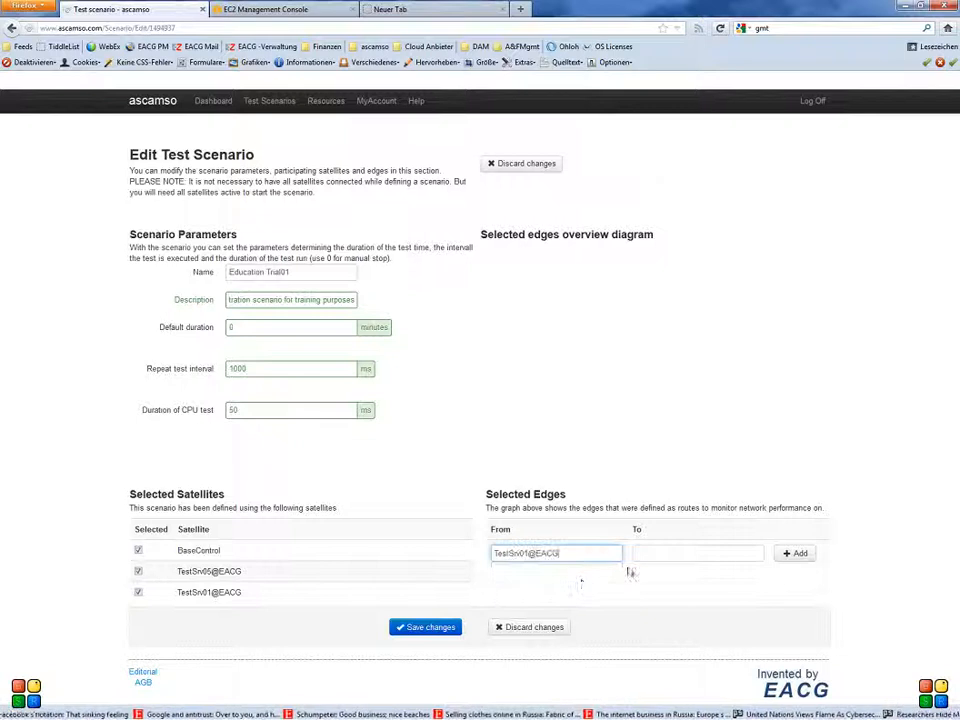
{"action": "left_click", "coordinate": [660, 556]}
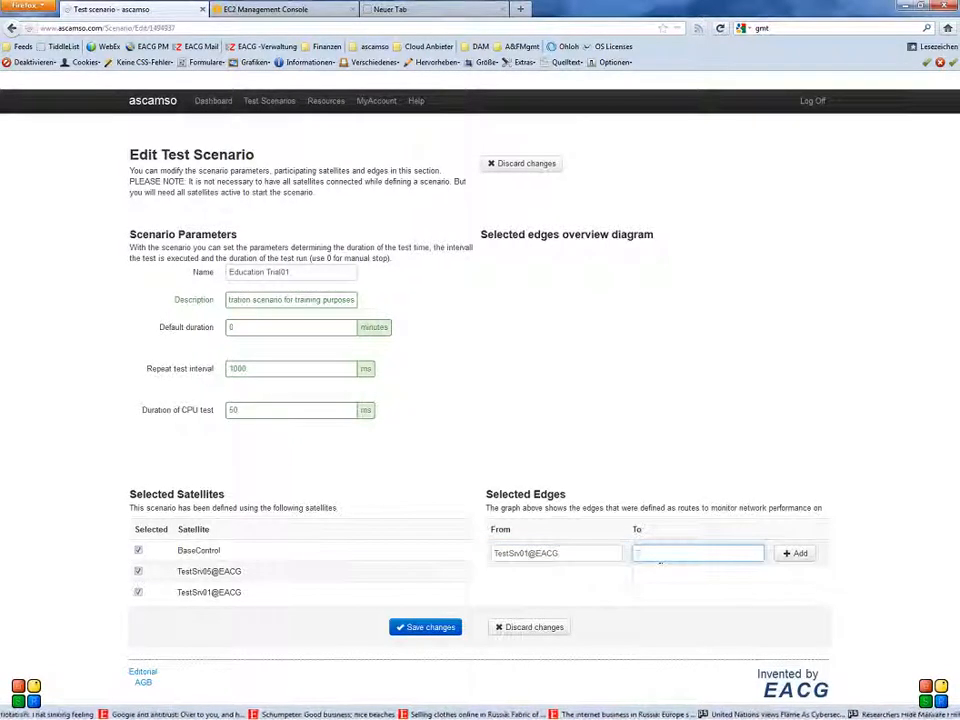
{"action": "type", "text": "Tes"}
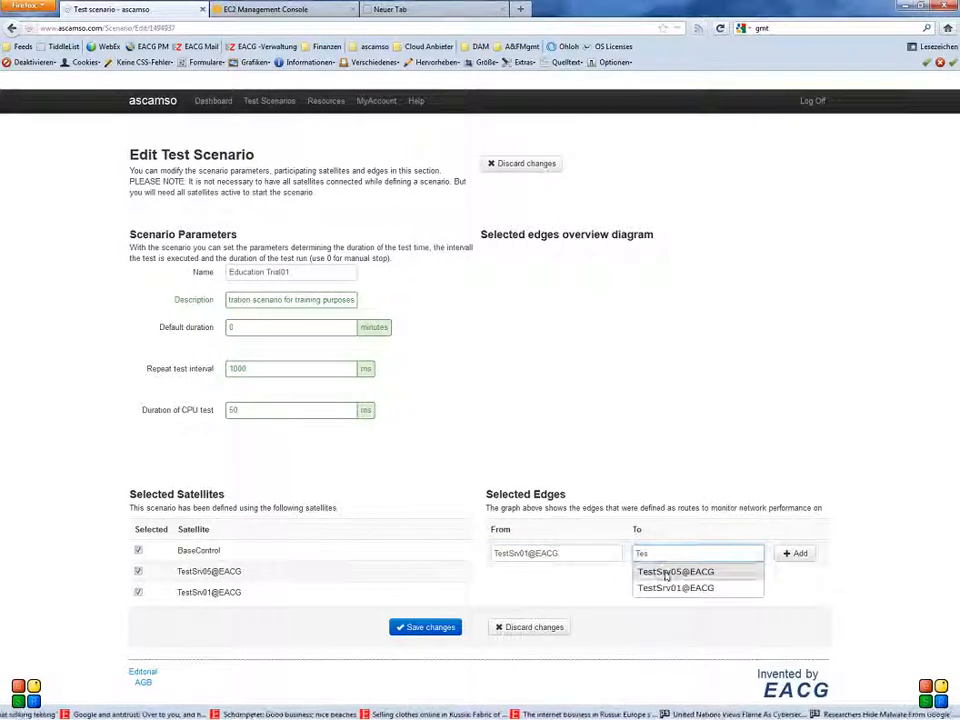
{"action": "left_click", "coordinate": [665, 576]}
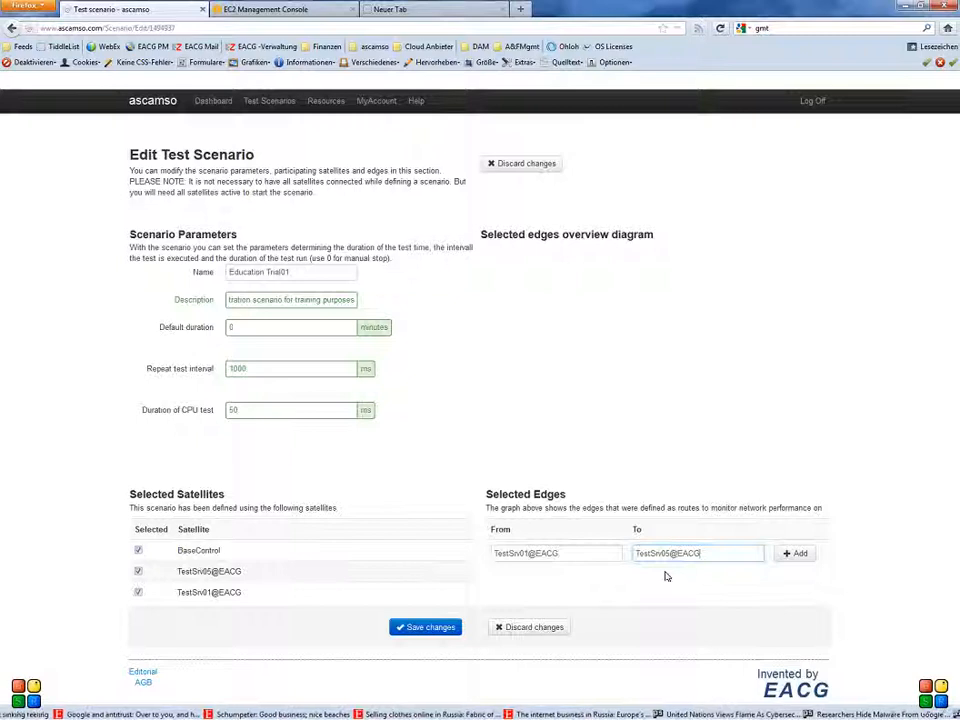
{"action": "left_click", "coordinate": [801, 558]}
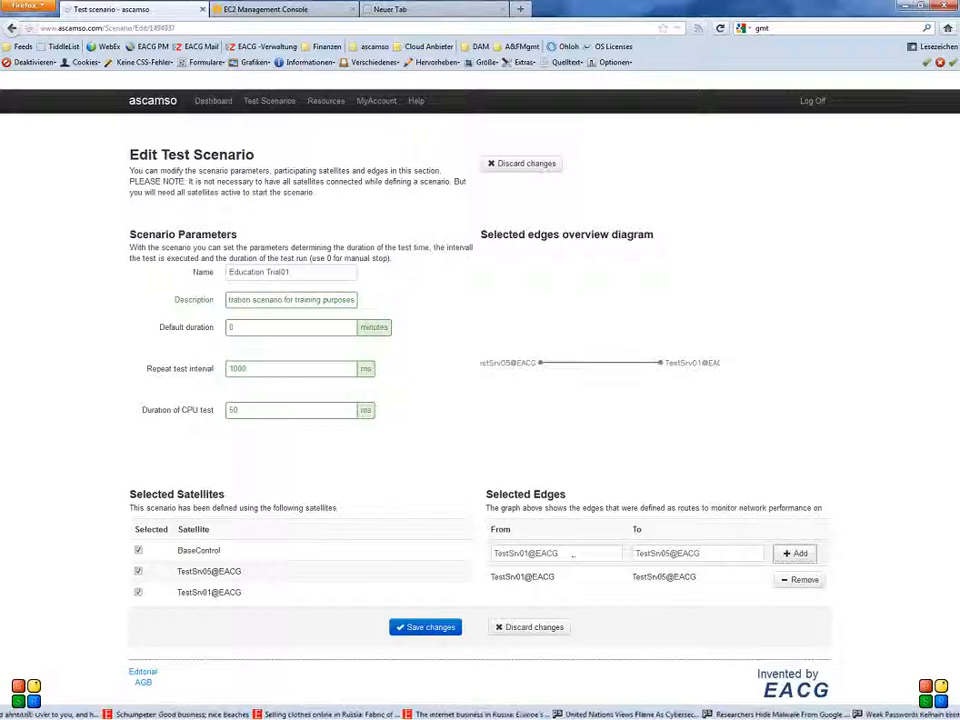
- Add an edge from TestSrv01@EACG to BaseControl to the selected edges and save the scenario's changes
{"action": "triple_click", "coordinate": [718, 558]}
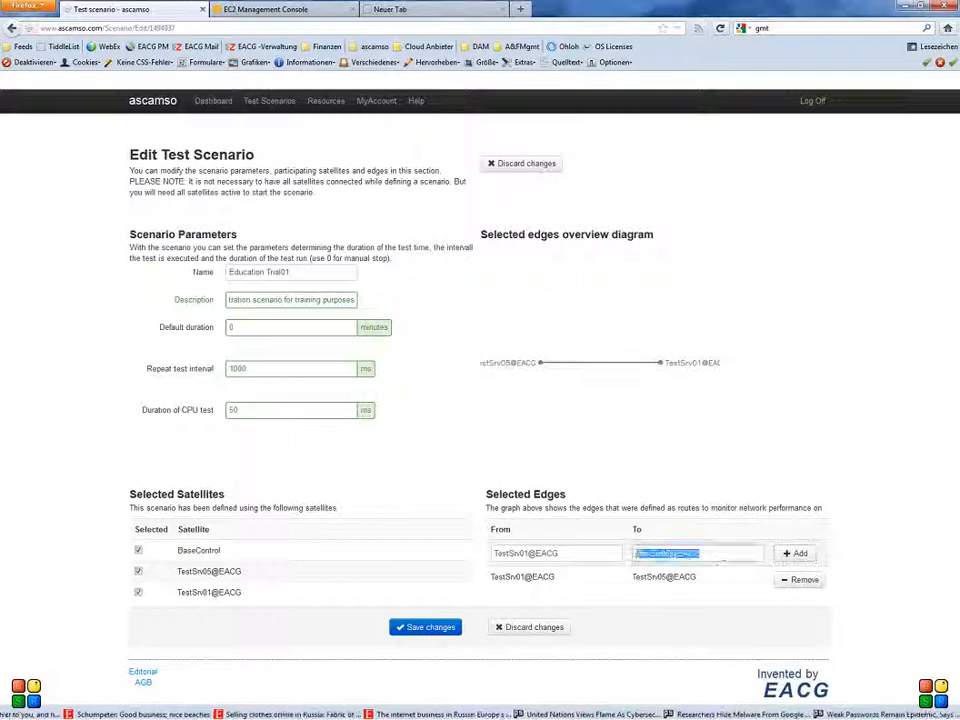
{"action": "type", "text": "Bas"}
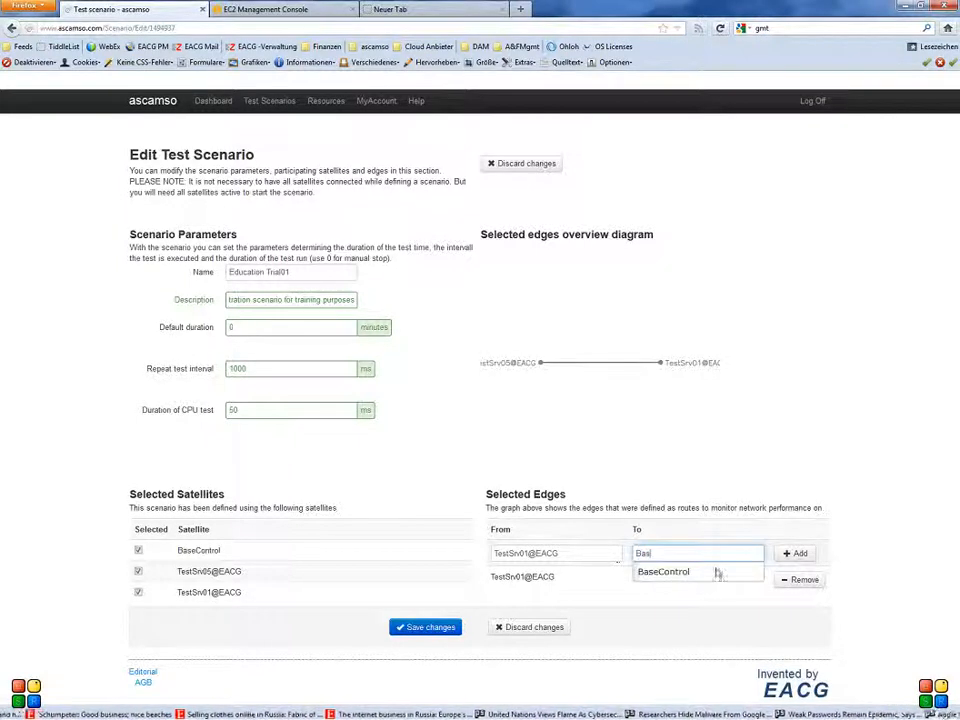
{"action": "left_click", "coordinate": [663, 571]}
{"action": "left_click", "coordinate": [795, 553]}
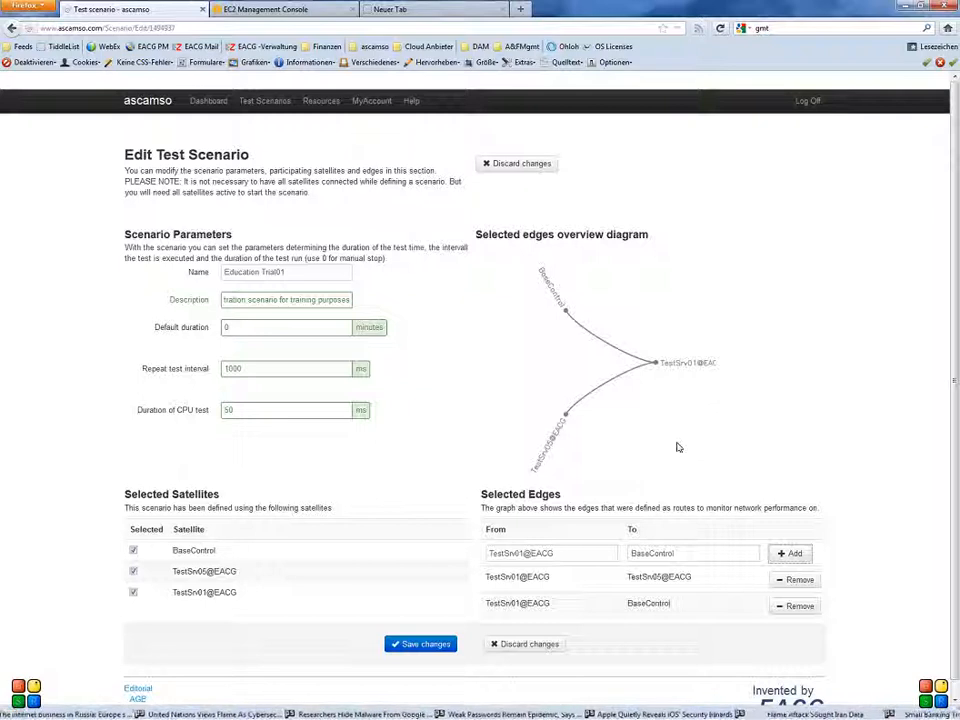
{"action": "left_click", "coordinate": [421, 648]}
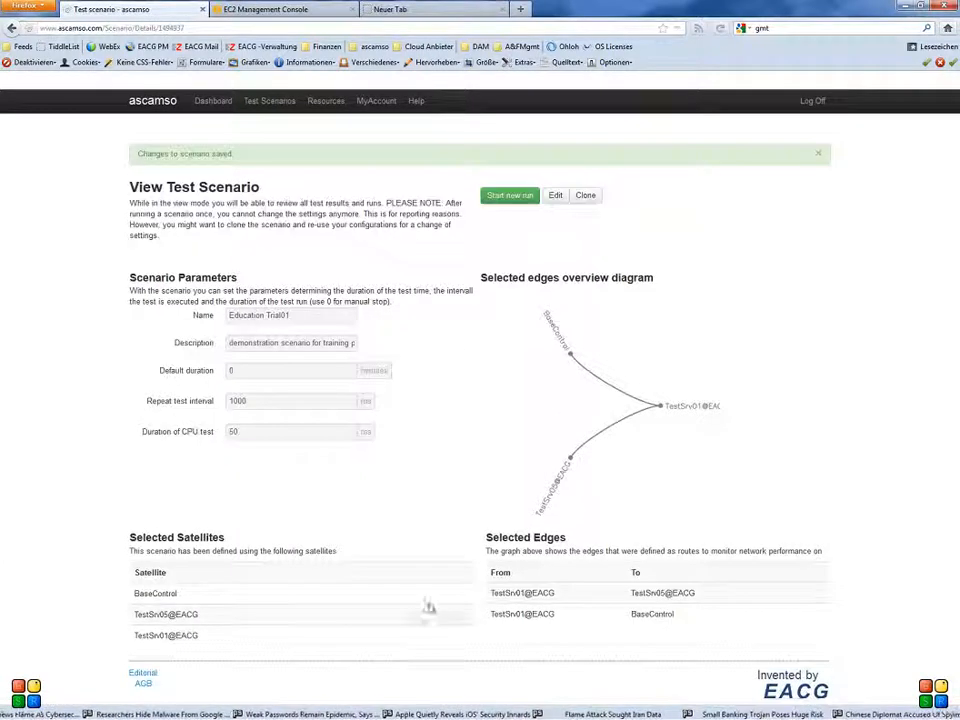
- Set up a new run of the Education Trial01 scenario with the run description "trial for tutorial"
{"action": "left_click", "coordinate": [517, 199]}
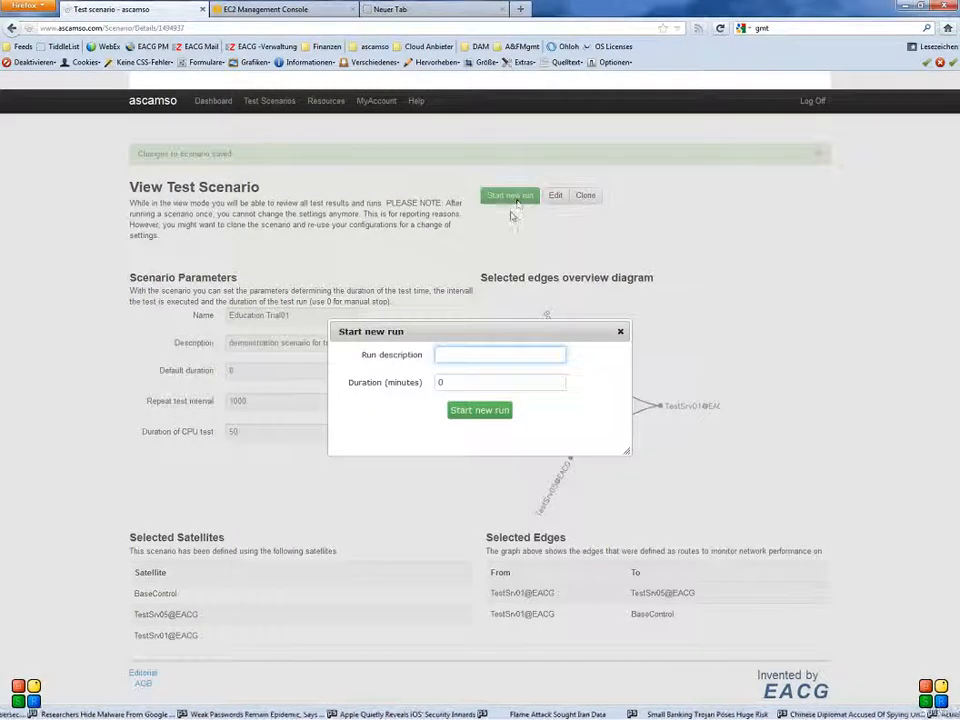
{"action": "type", "text": "trial for"}
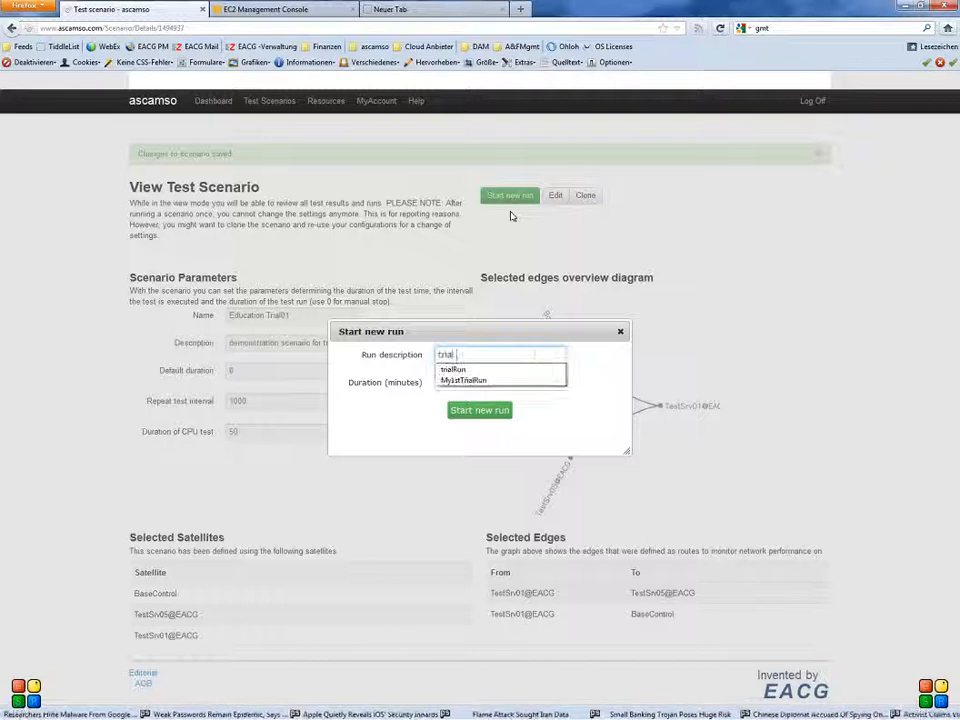
{"action": "type", "text": "train"}
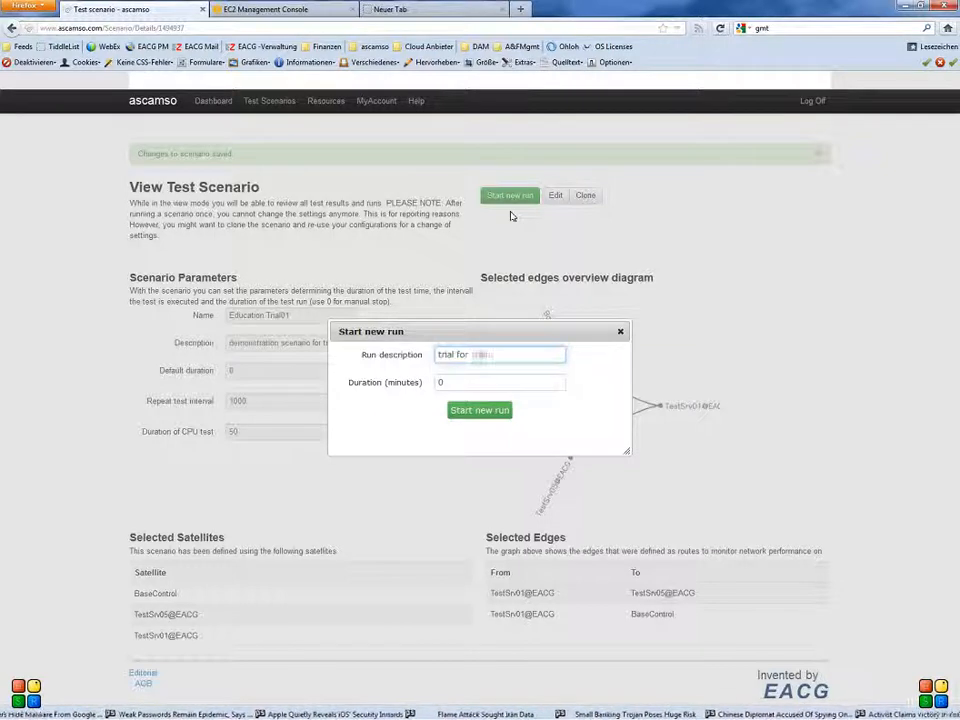
{"action": "type", "text": "g"}
{"action": "key", "text": "BackSpace"}
{"action": "key", "text": "BackSpace"}
{"action": "key", "text": "BackSpace"}
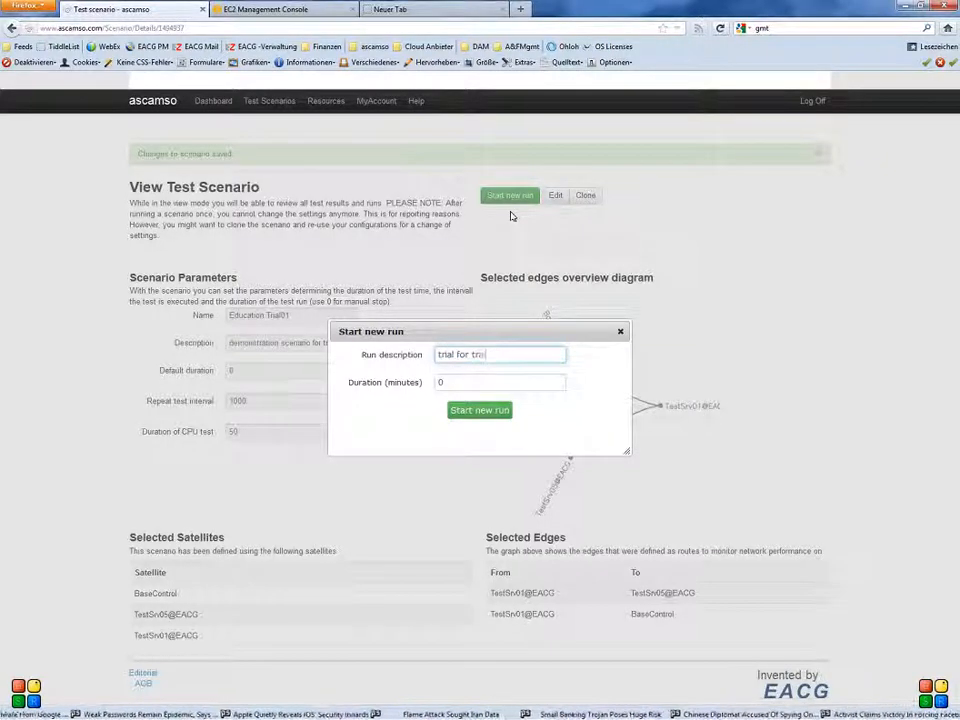
{"action": "type", "text": "toir"}
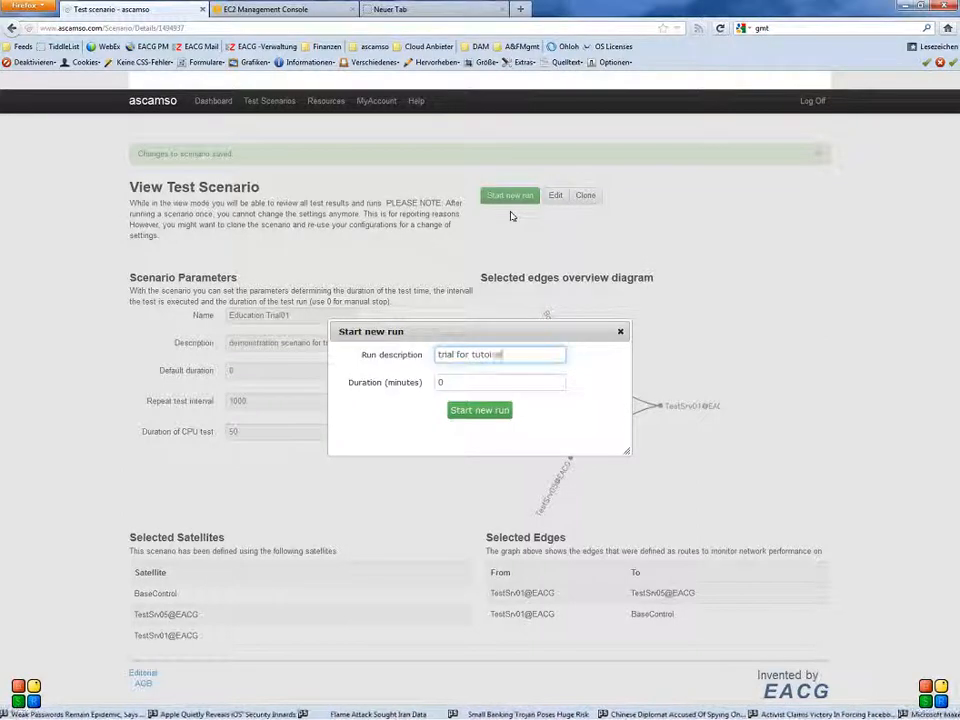
{"action": "type", "text": "al"}
{"action": "key", "text": "Tab"}
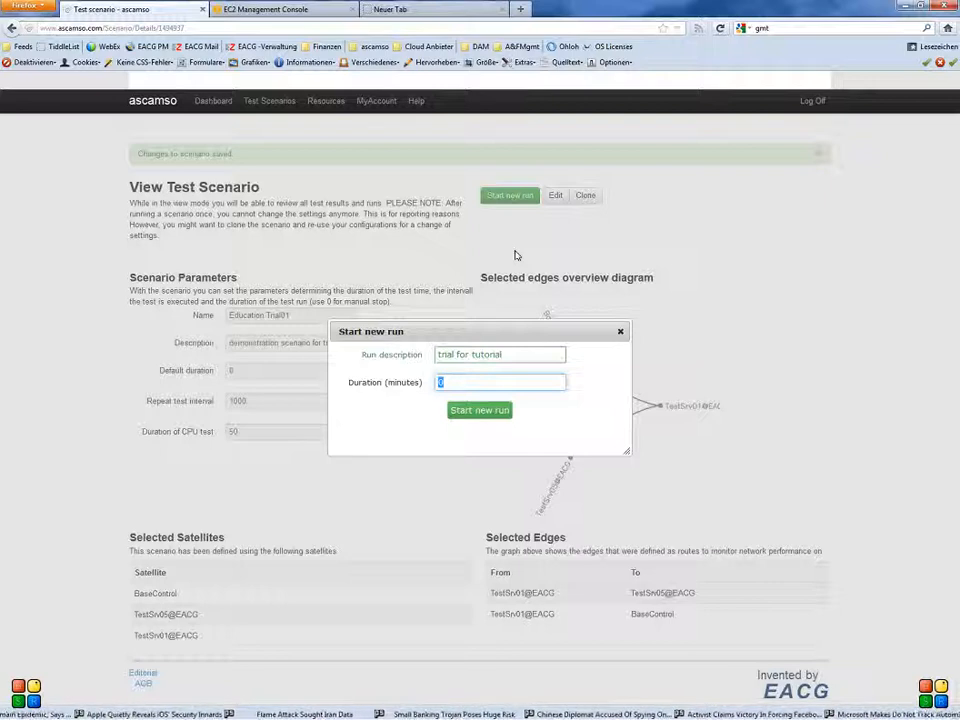
- Set the run's duration to 5 minutes and start the run
{"action": "type", "text": "3"}
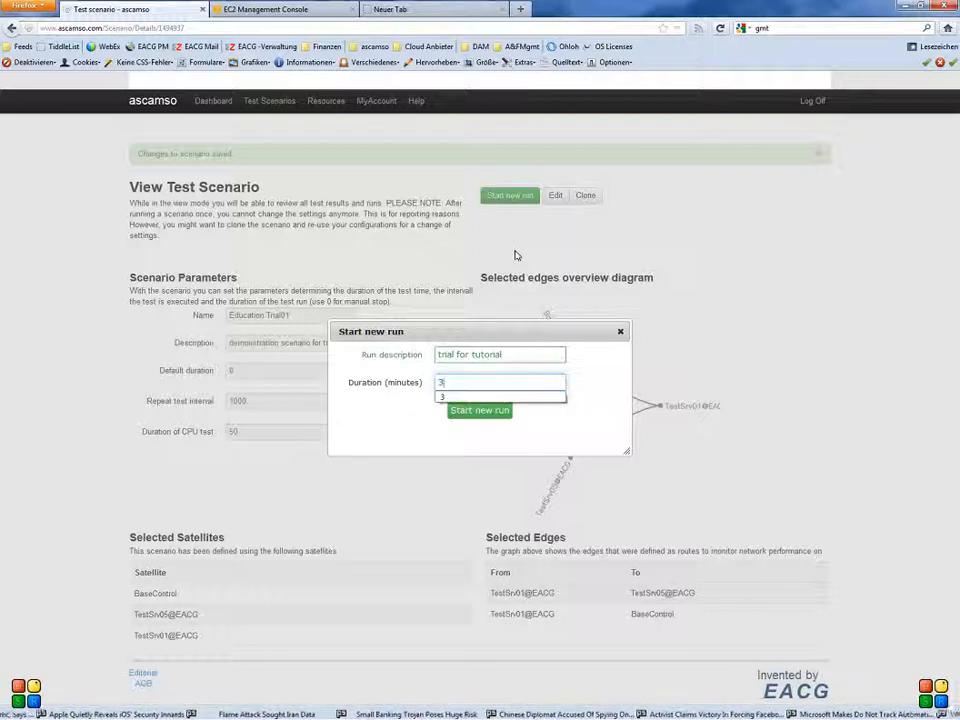
{"action": "key", "text": "BackSpace"}
{"action": "type", "text": "5"}
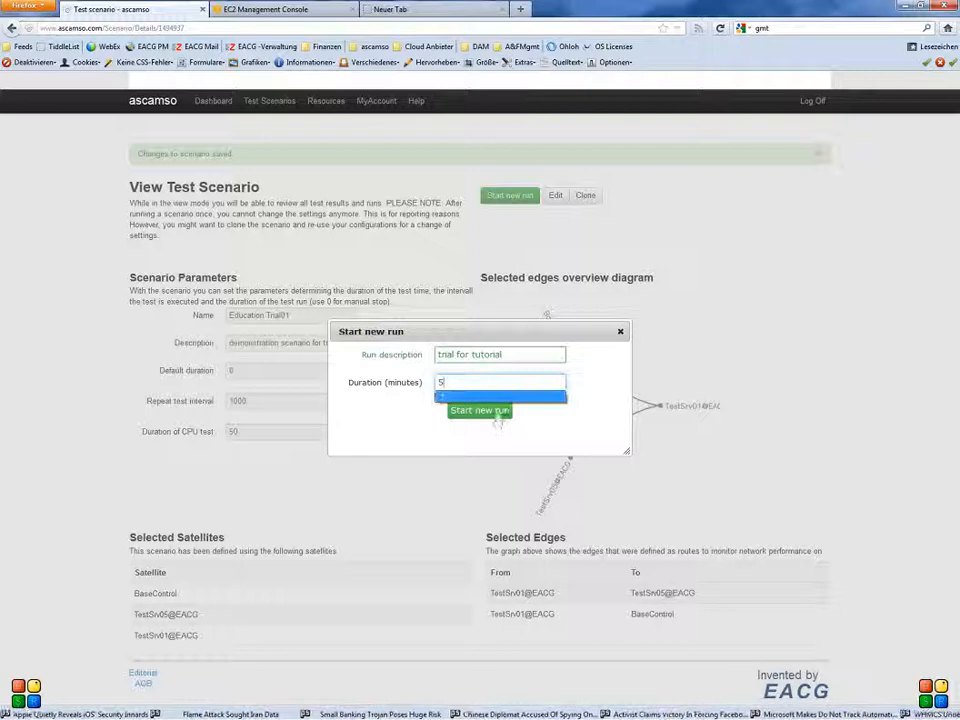
{"action": "left_click", "coordinate": [496, 414]}
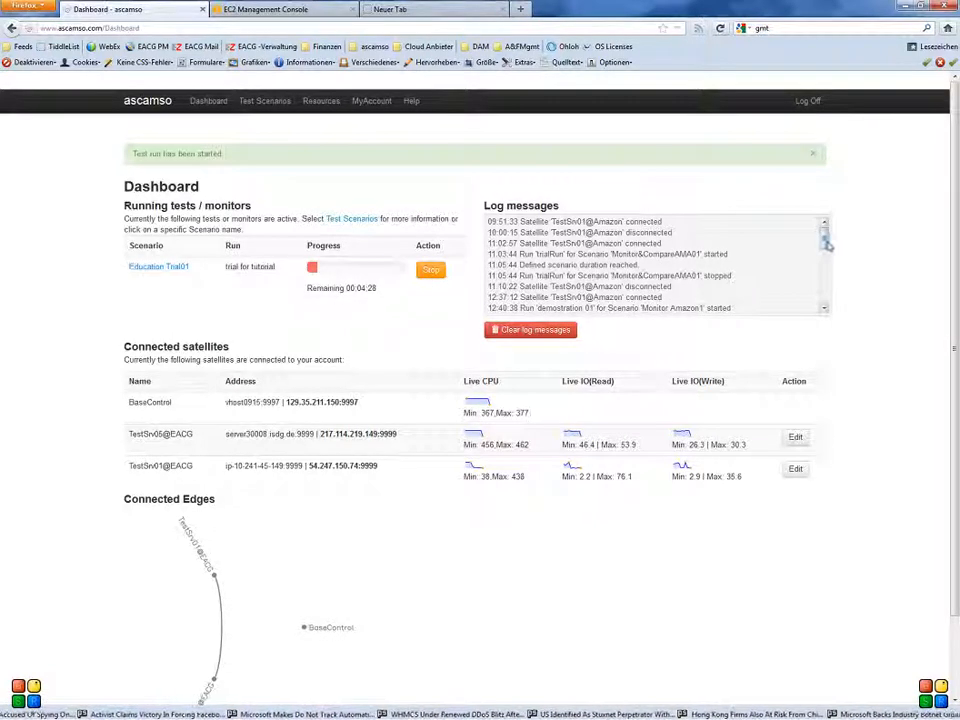
- Examine the most recent entries in the dashboard's log messages
{"action": "left_click_drag", "start_coordinate": [826, 244], "coordinate": [824, 313]}
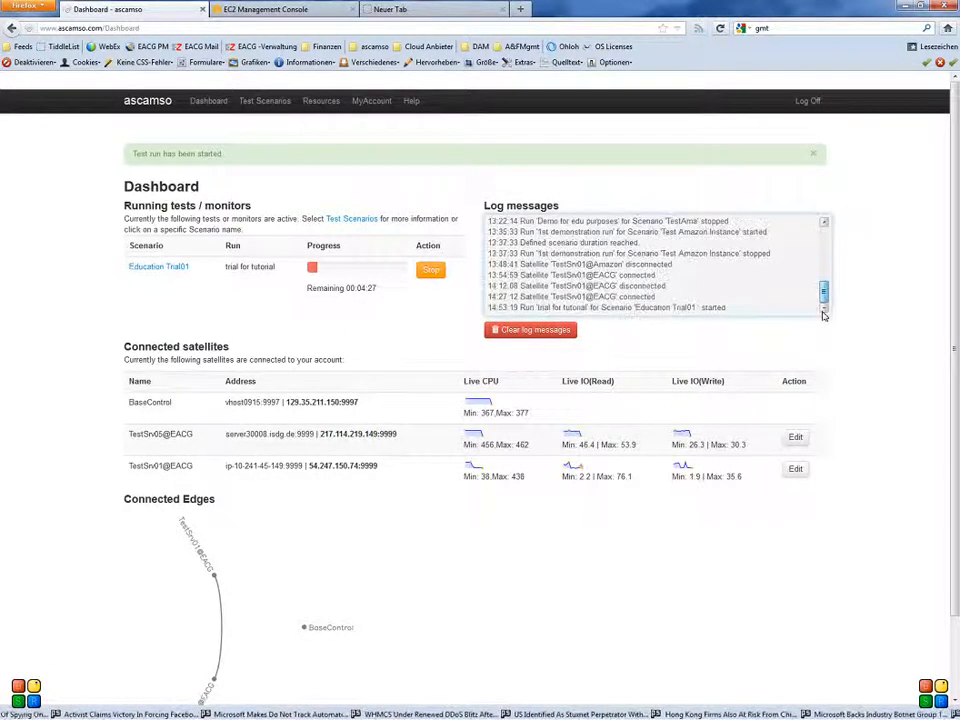